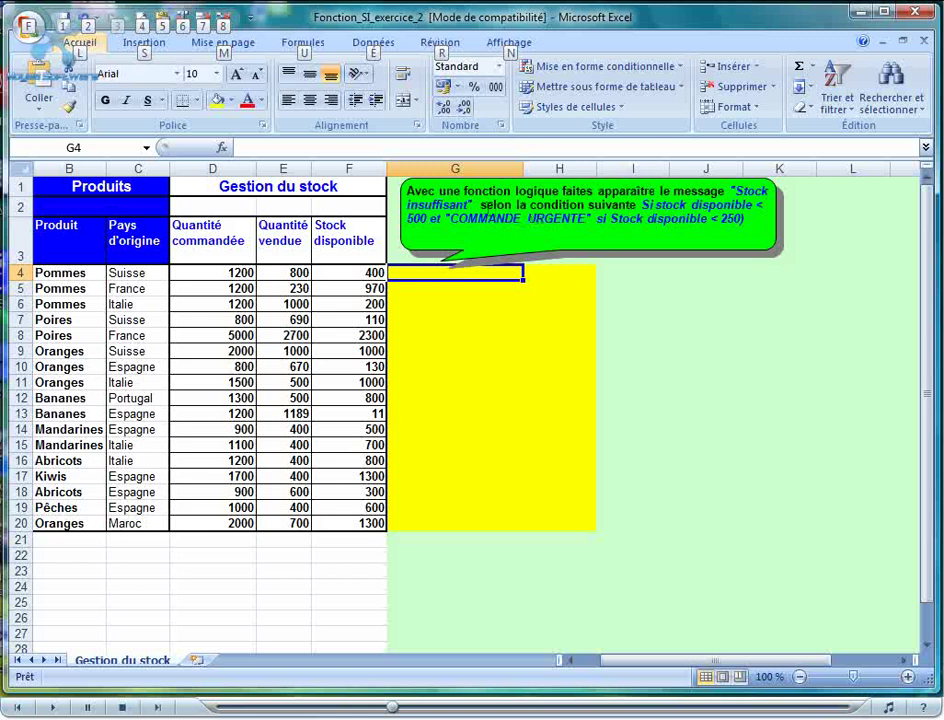
- Begin an SI formula in G4 that tests whether F4<250 and returns "COMMANDE URGENTE" when true
click(451, 220)
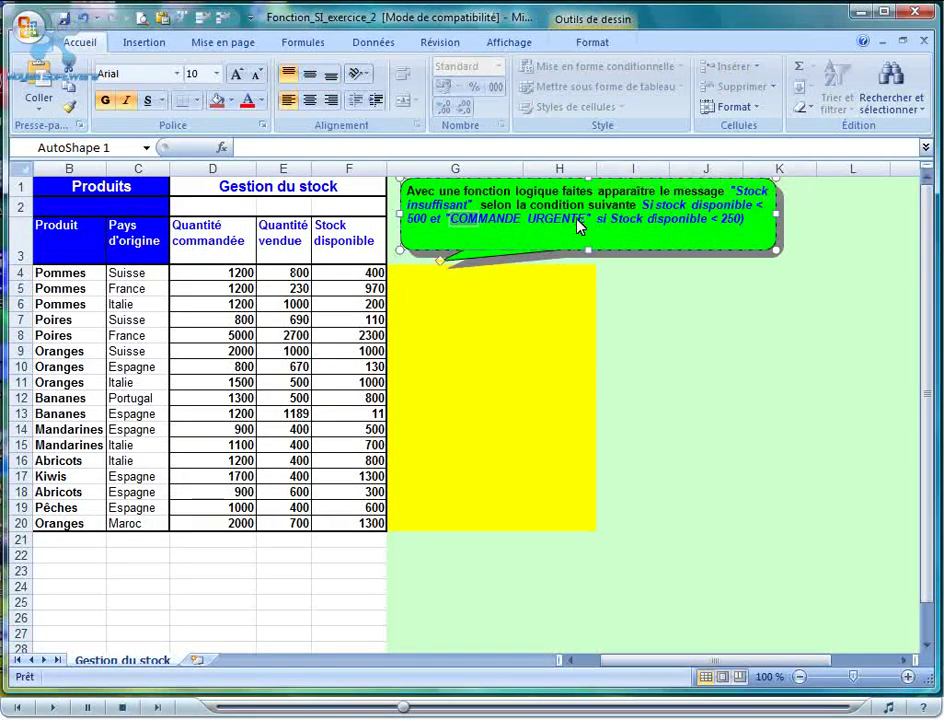
click(414, 271)
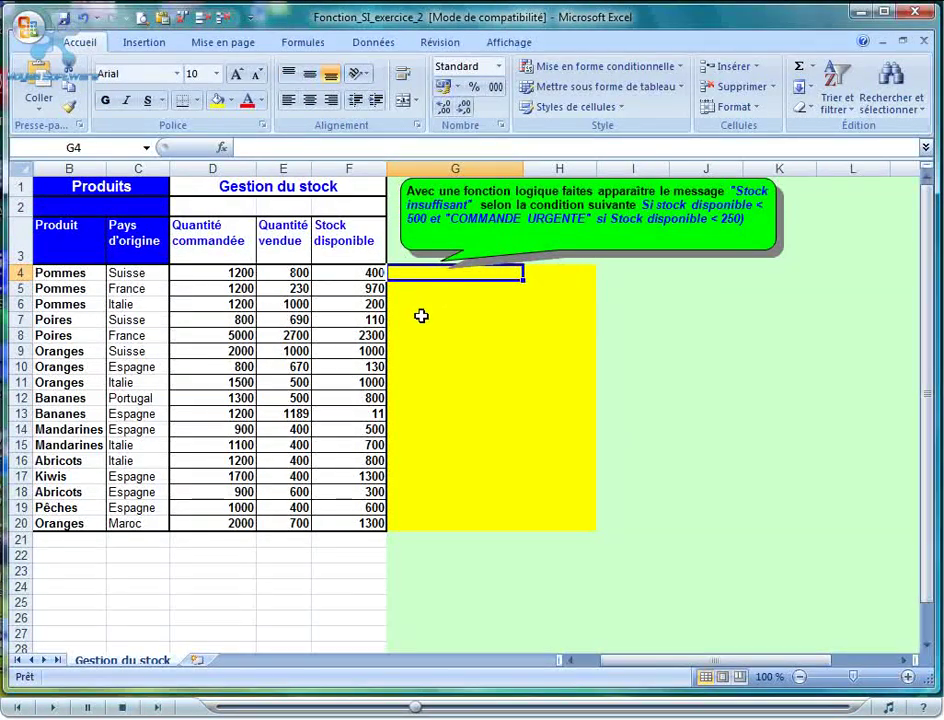
text(=si)
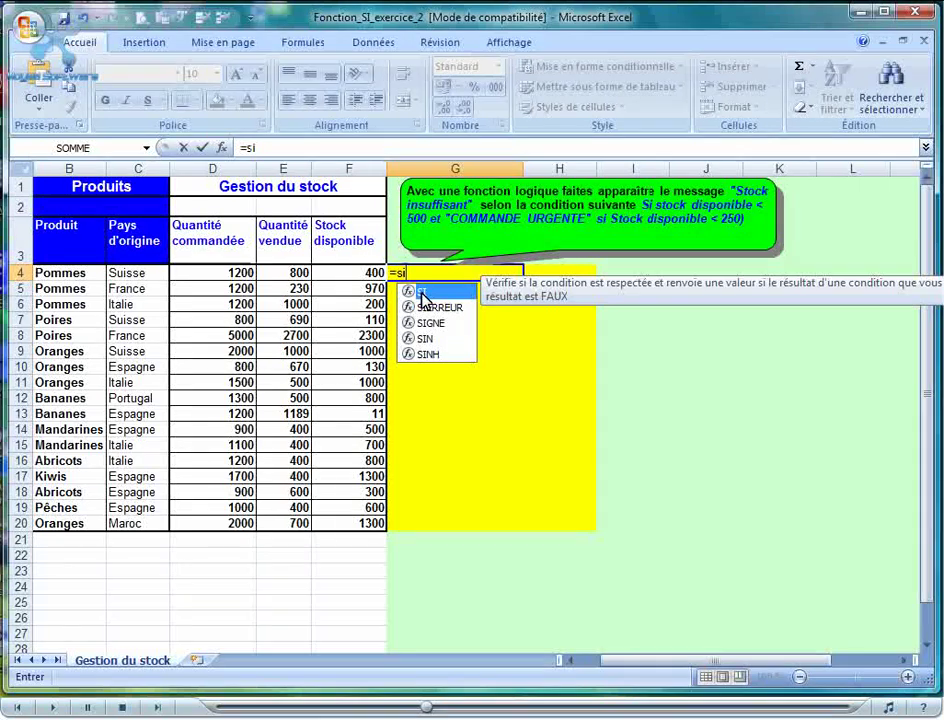
text(()
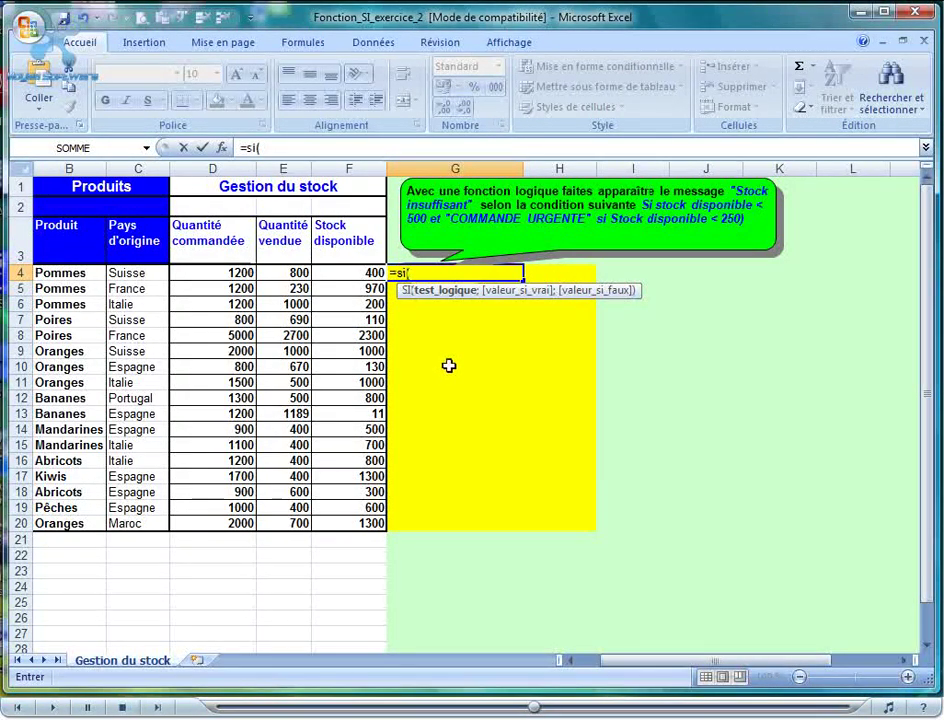
click(362, 272)
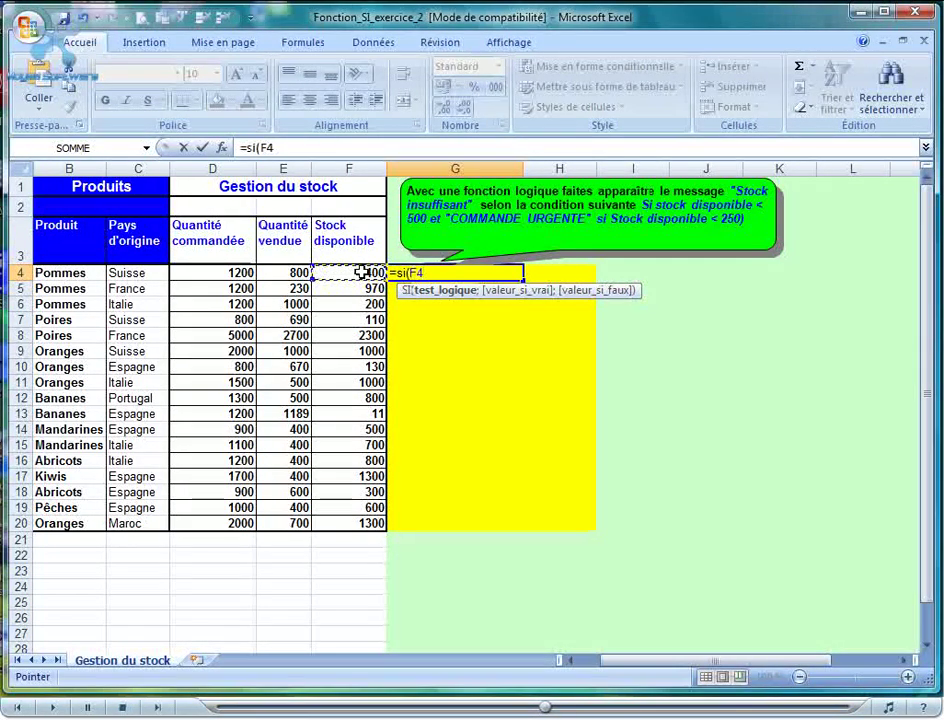
text(<)
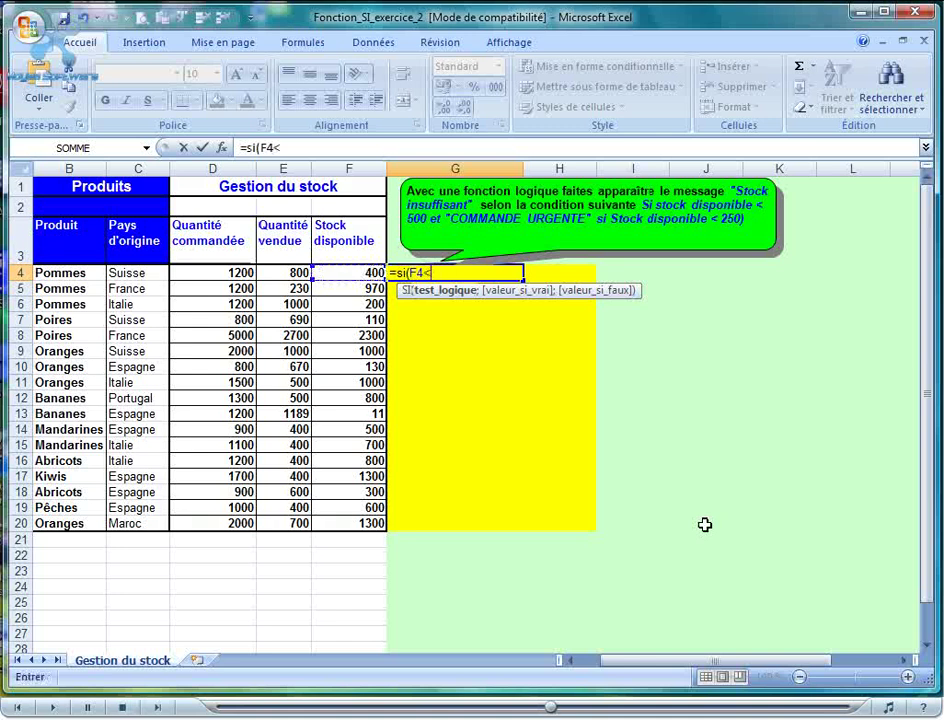
text(250)
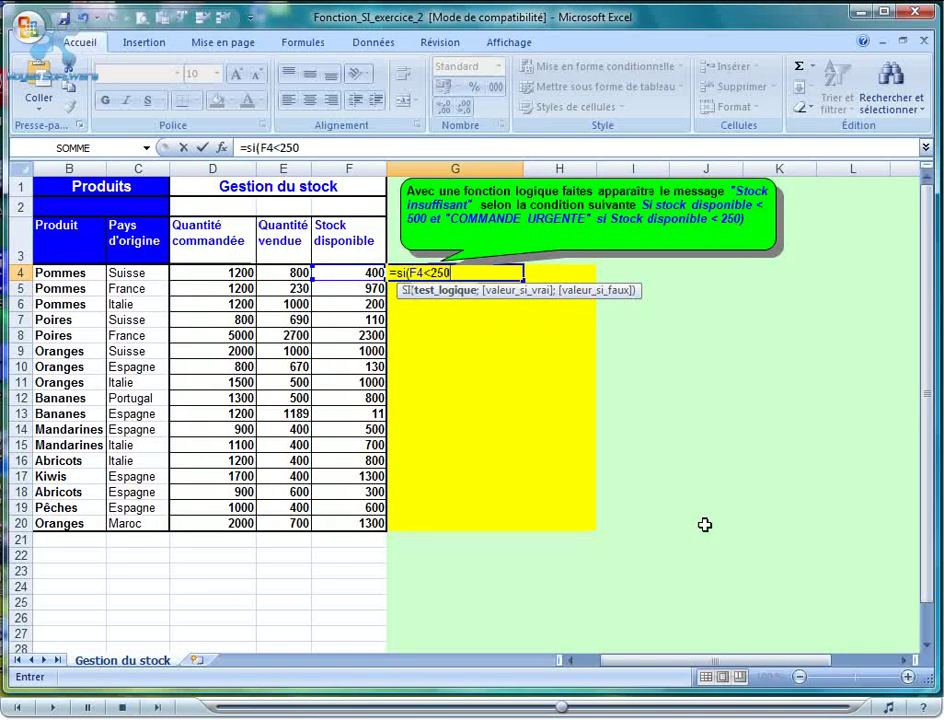
text(;)
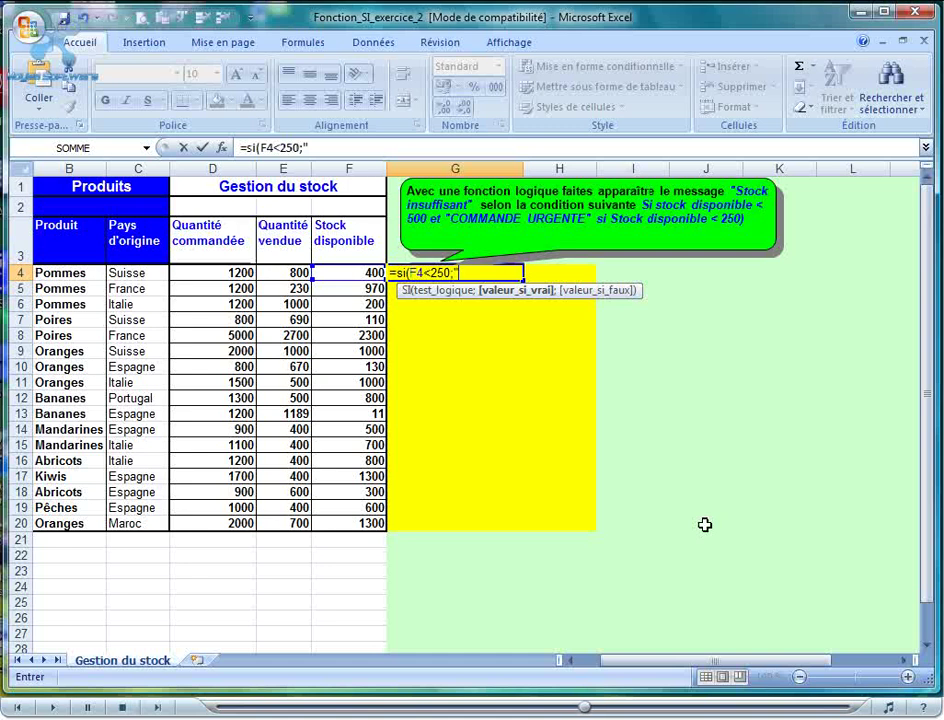
text(COMMAN)
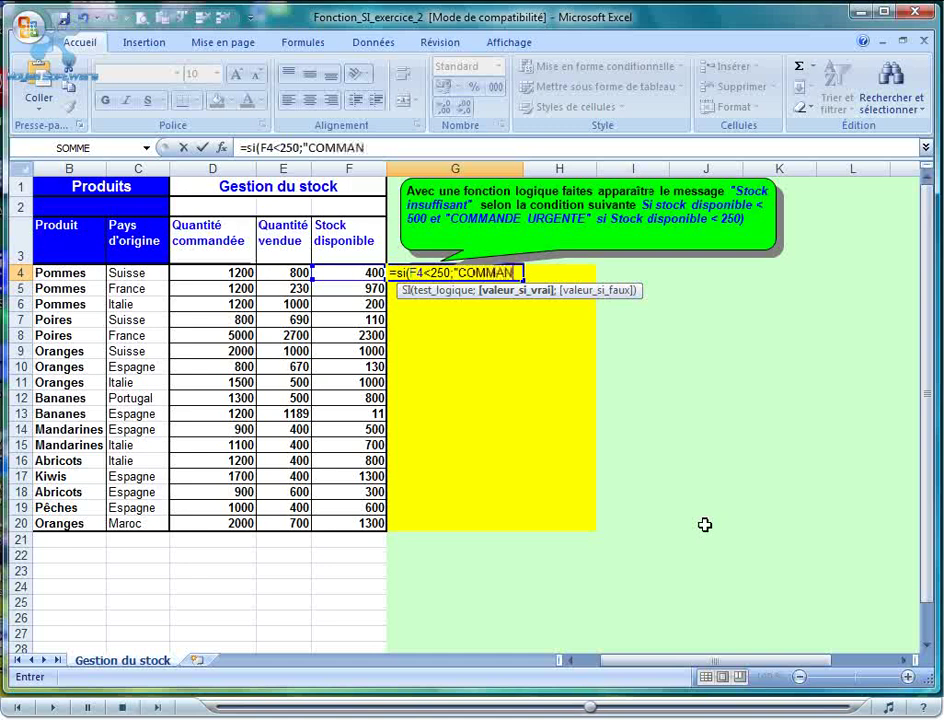
text(DE URGENTE)
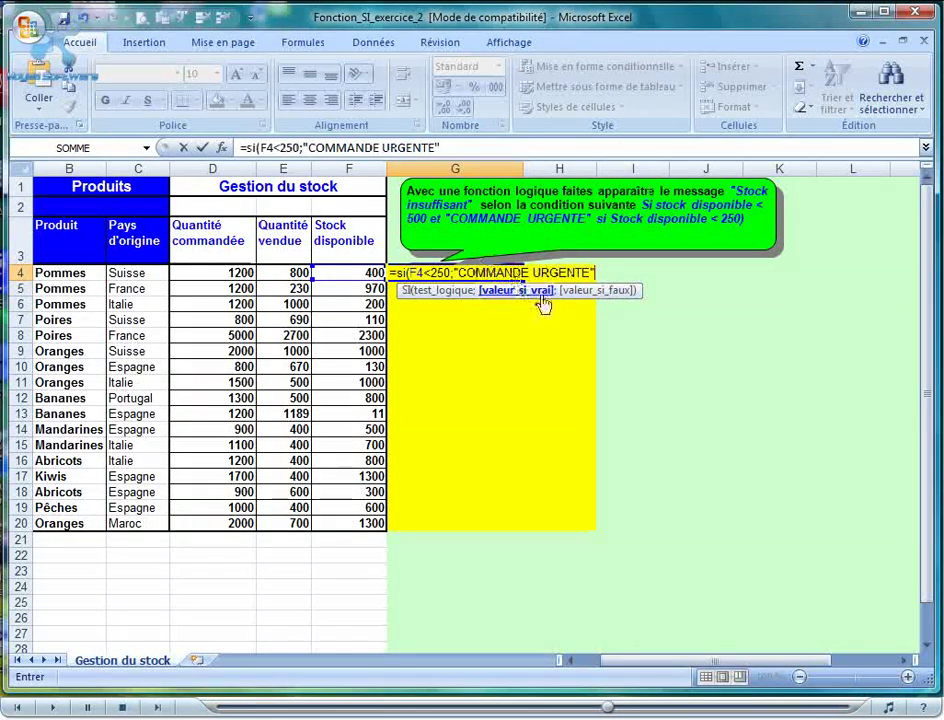
text(;)
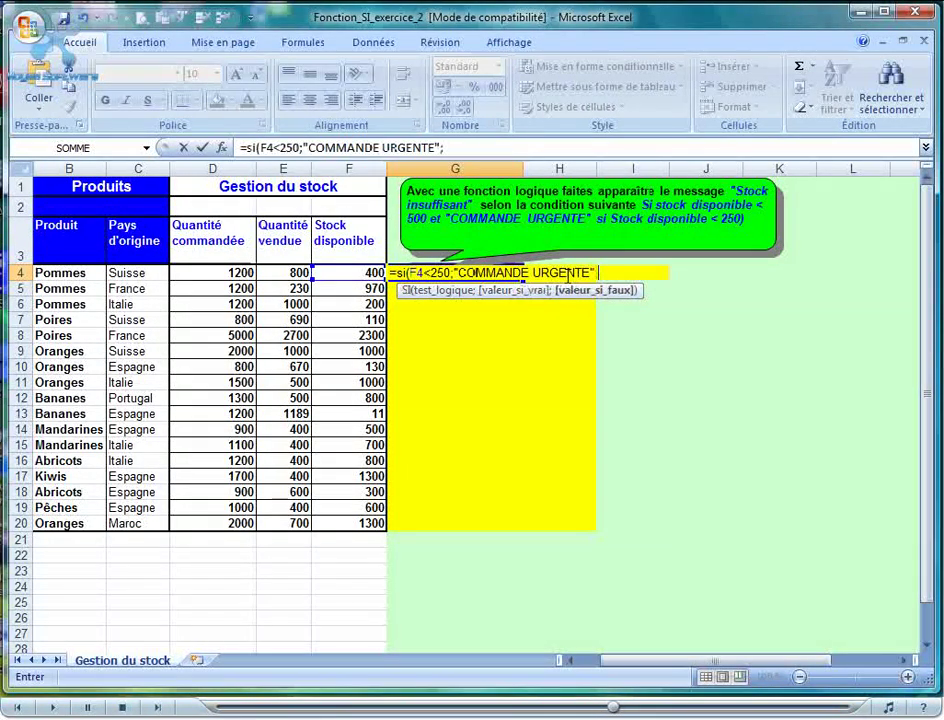
- Nest a second SI as the false argument, testing F4<500 and returning "Stock insuffisant" when true
text(SI()
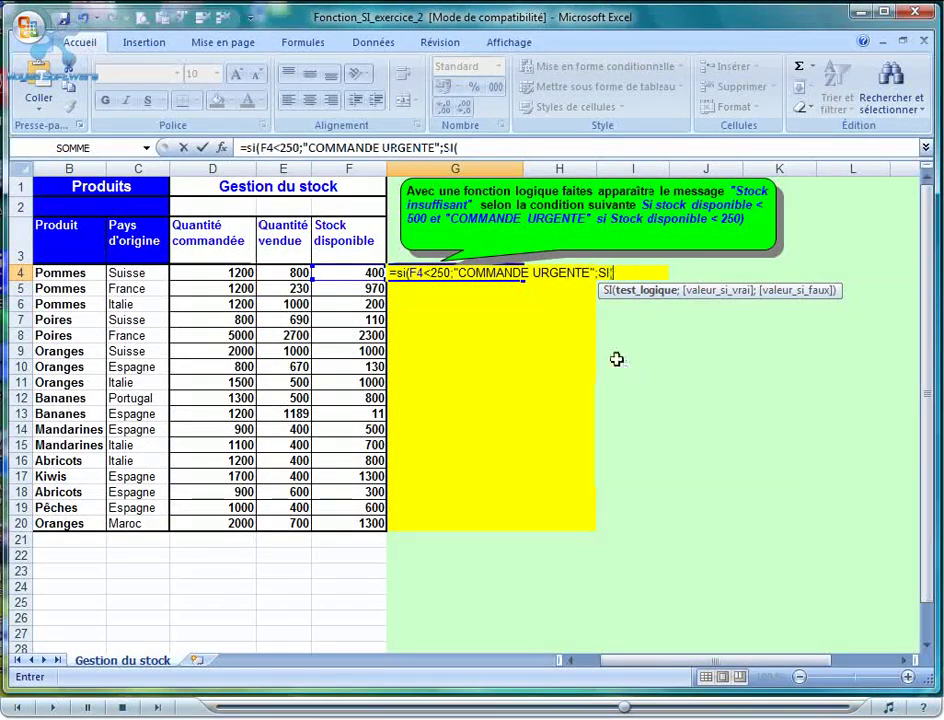
click(349, 277)
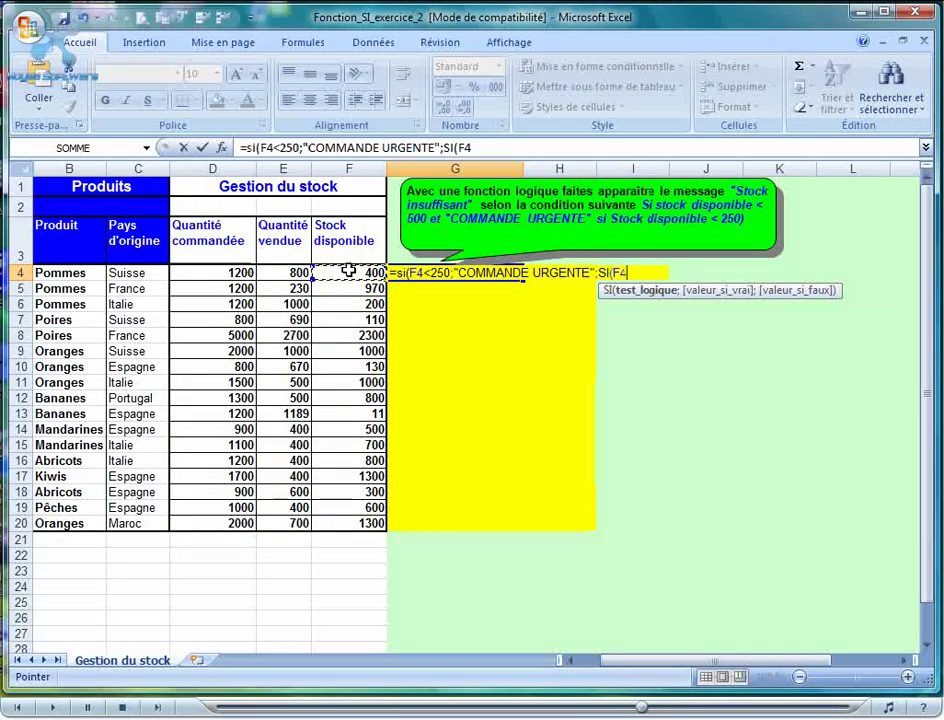
text(<500)
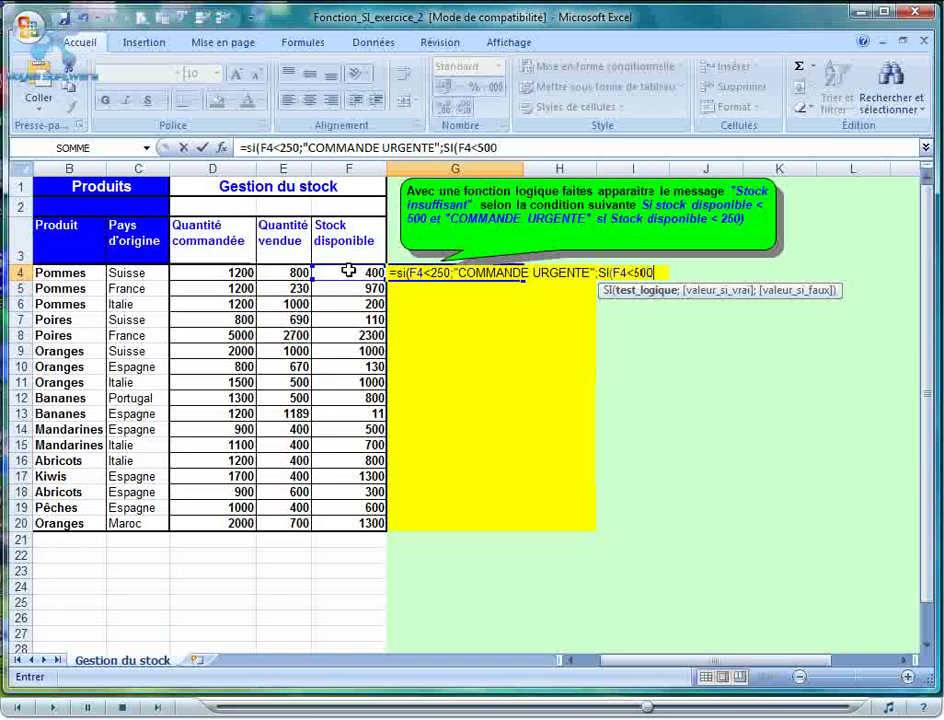
text(;)
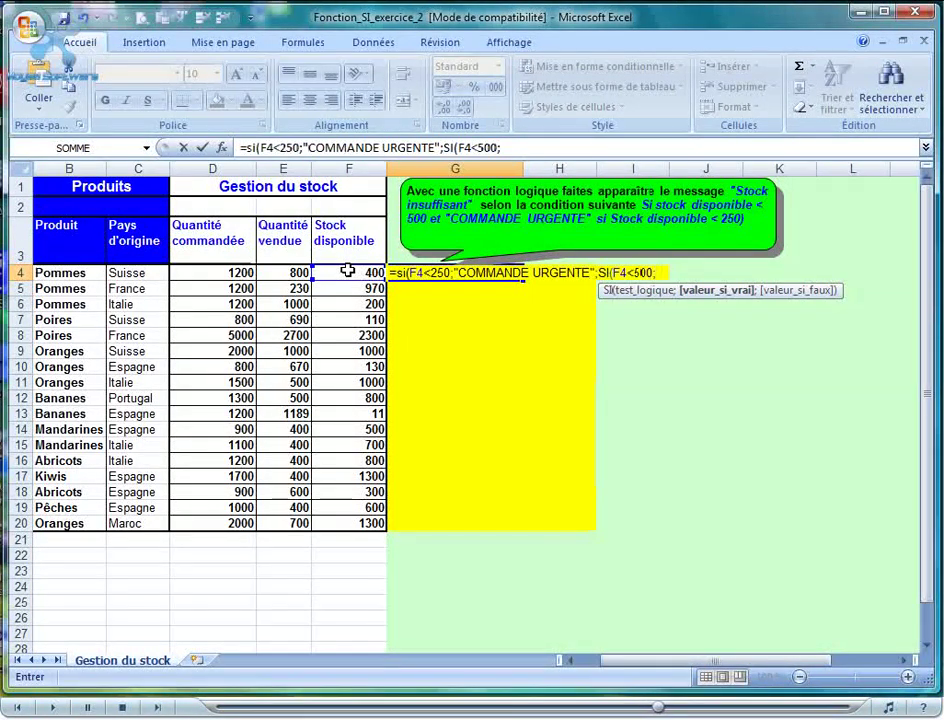
text("sTO)
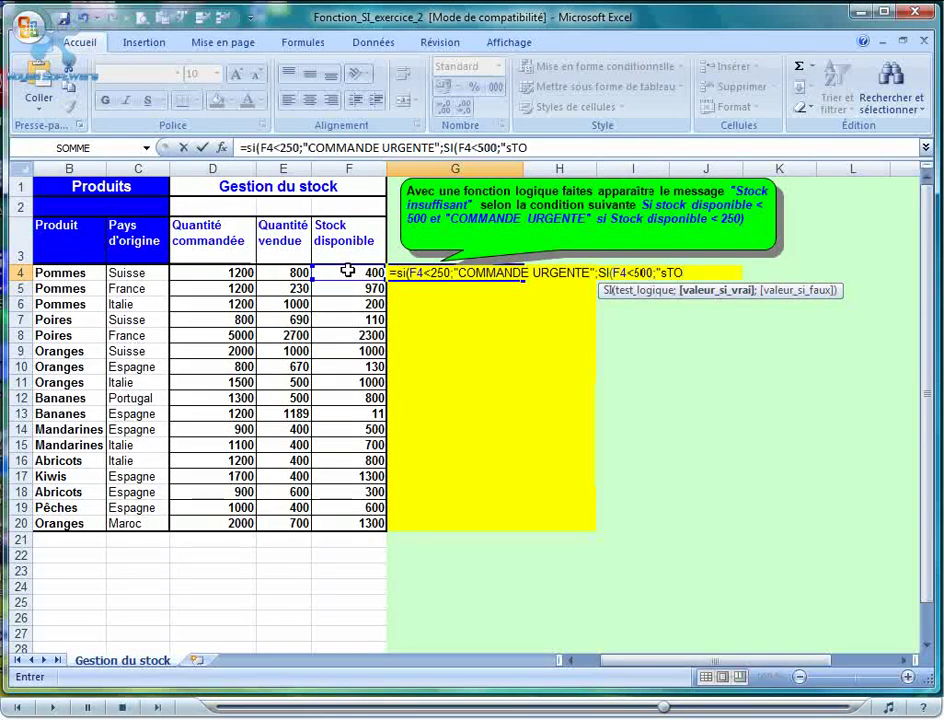
key(BackSpace)
key(BackSpace)
key(BackSpace)
text(Stock )
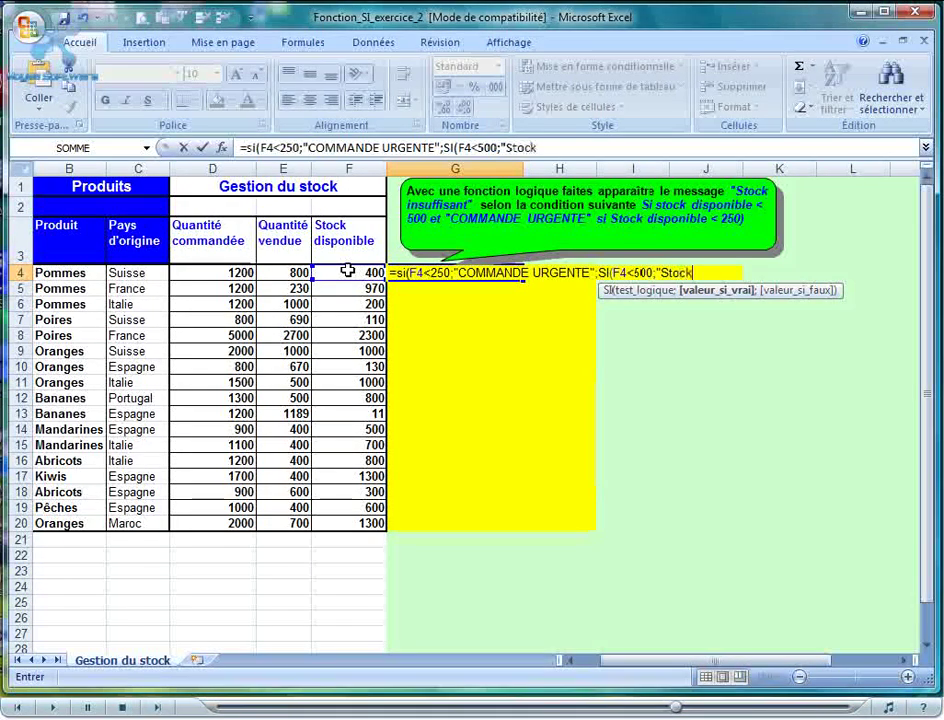
text(insuf)
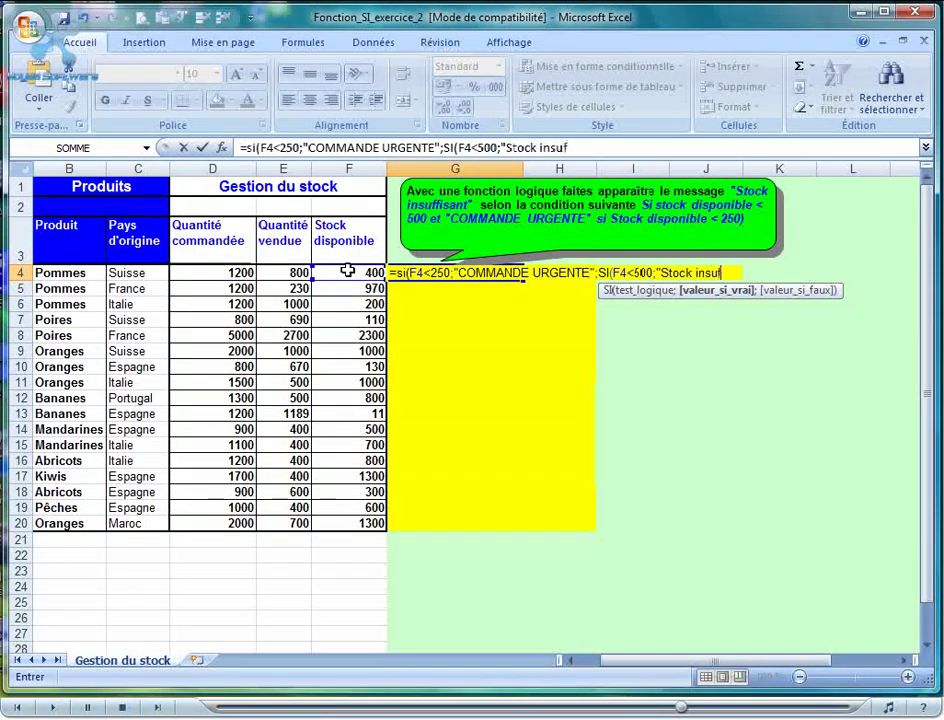
text(fisant)
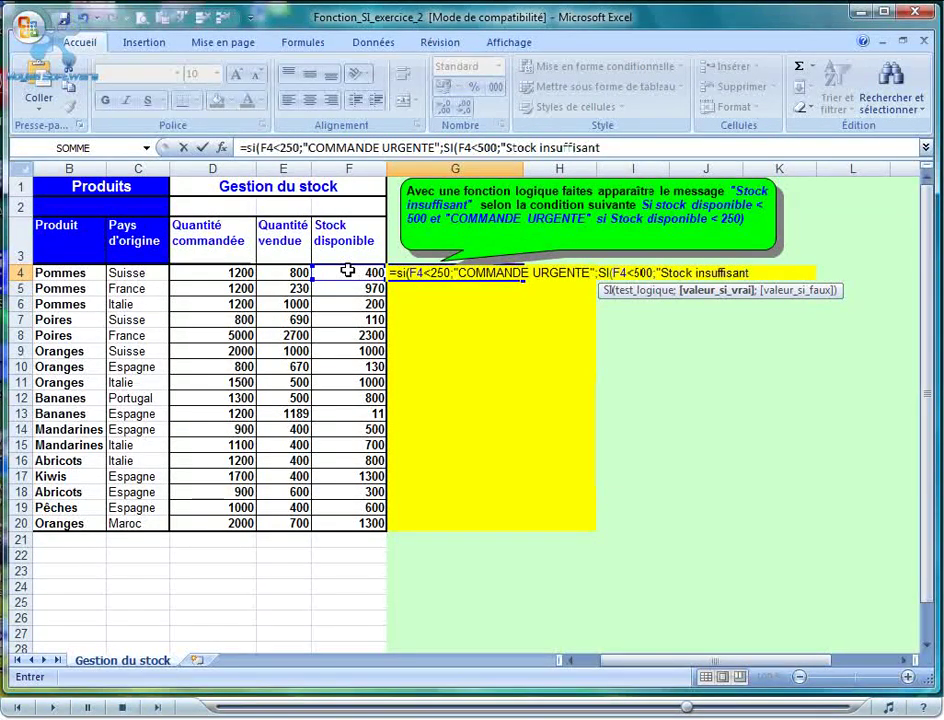
text(")
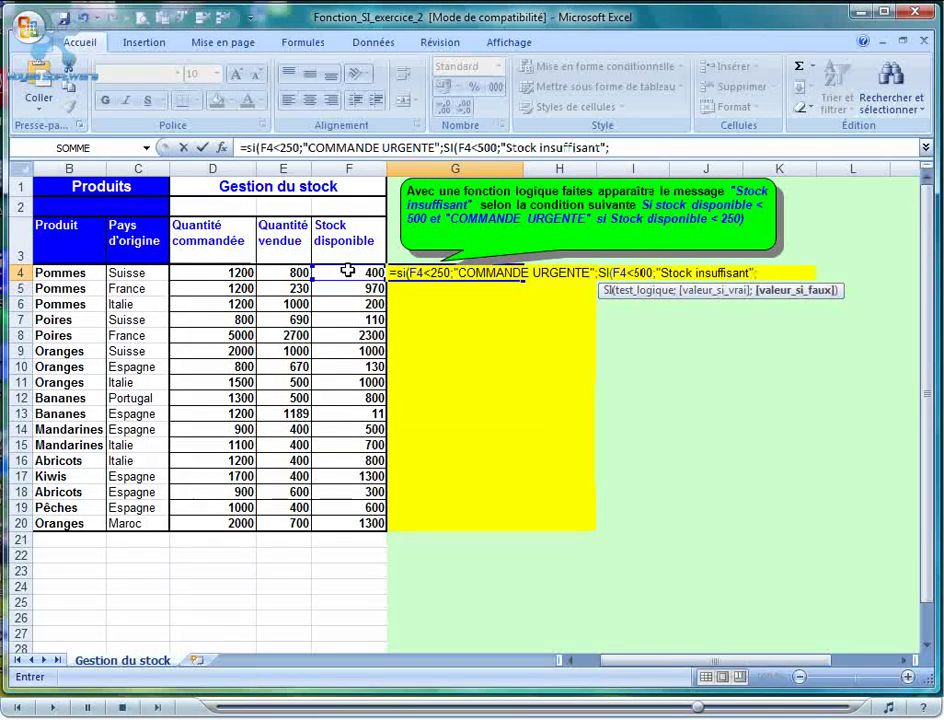
- Finish the nested SI with empty text "" as its false value, close both functions and validate the formula
text(;)
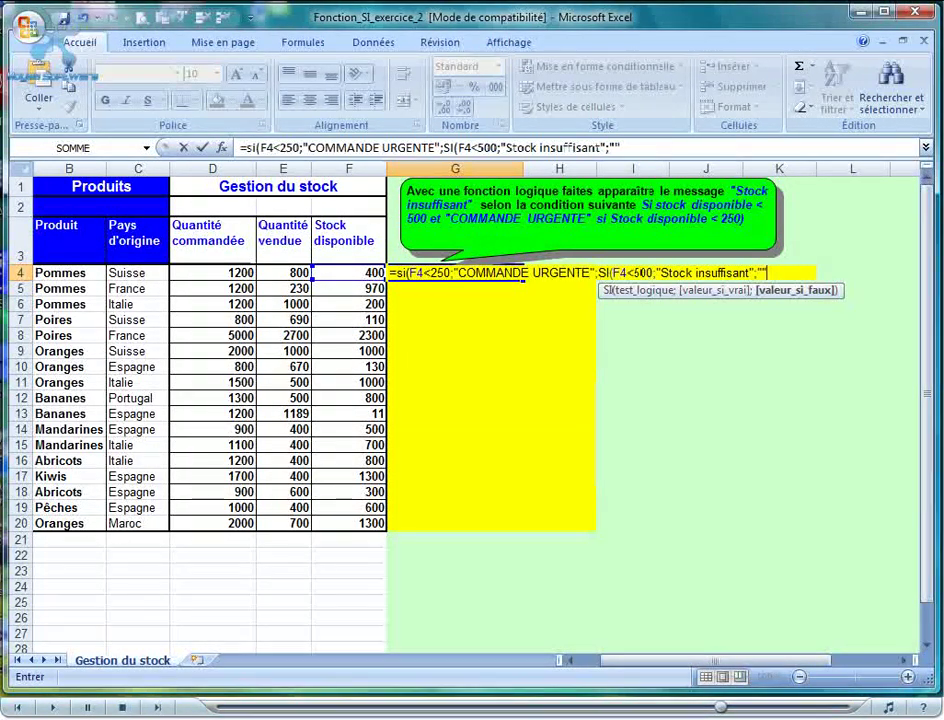
text()))
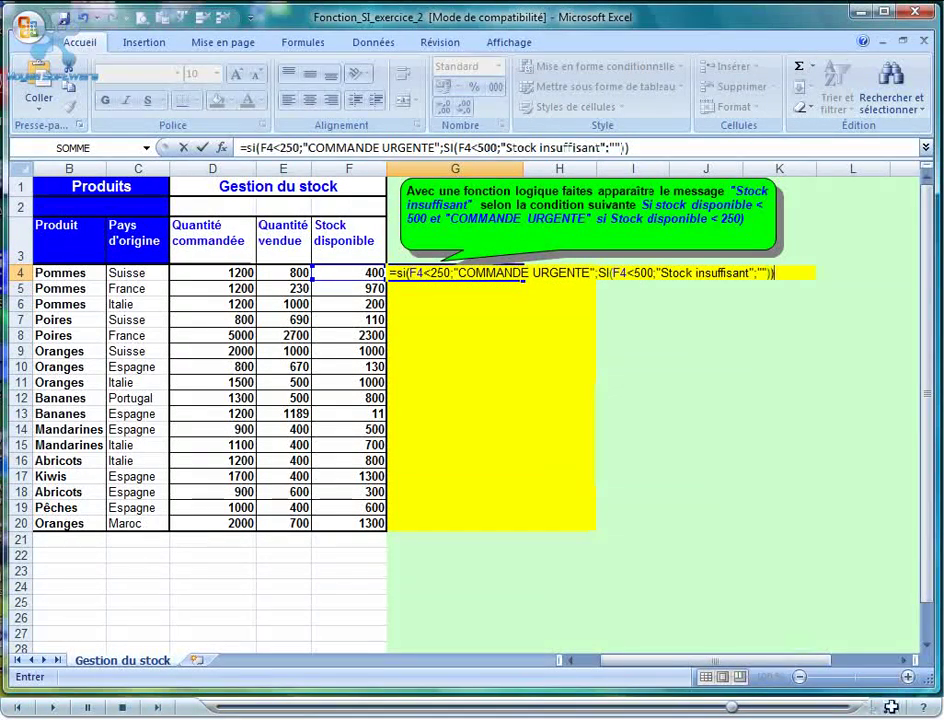
click(205, 150)
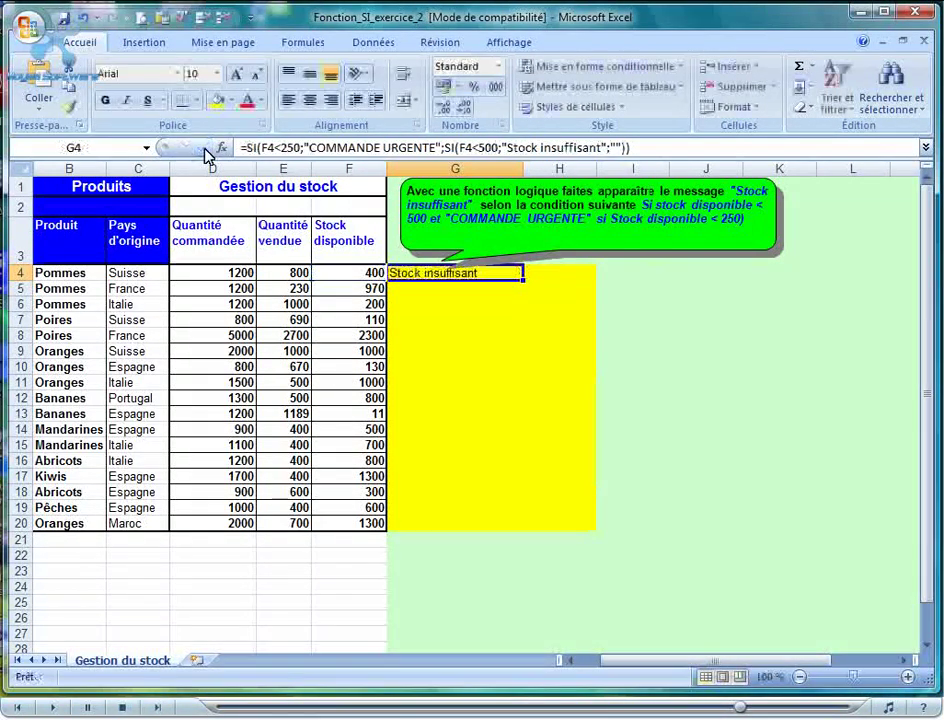
- Copy the G4 formula down the column through G20
click(334, 272)
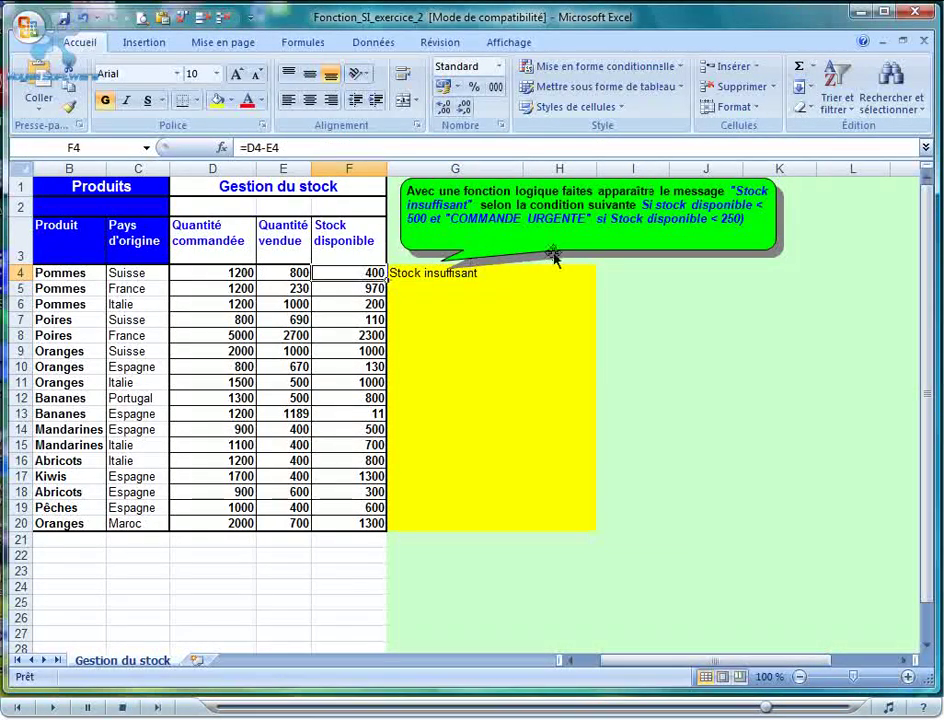
click(420, 277)
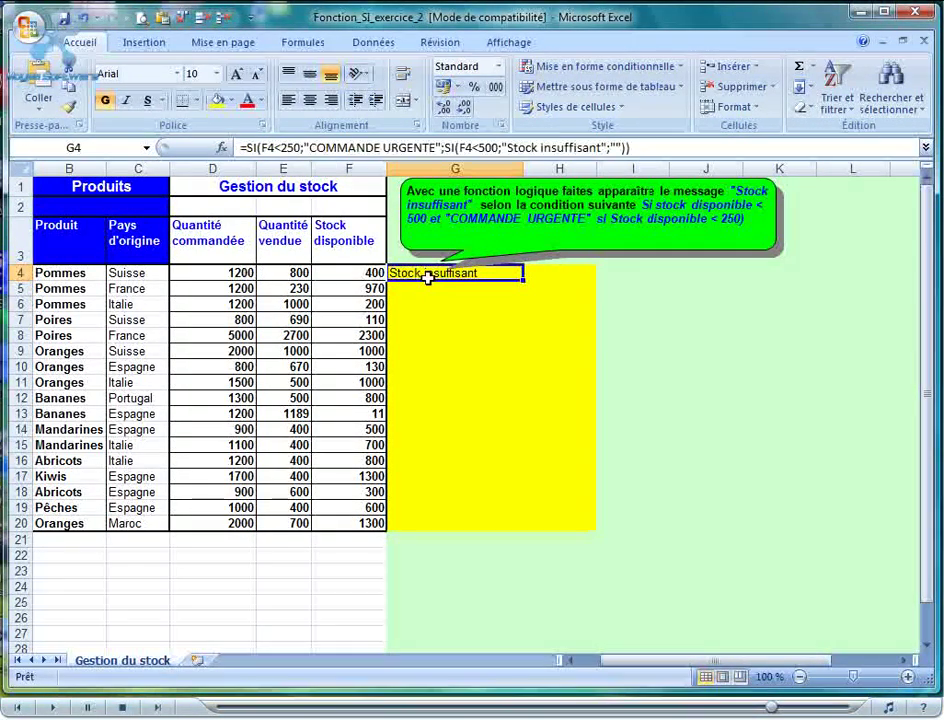
drag(523, 281, 501, 515)
- Check the copied formulas and their messages in column G against the available stock in column F
click(443, 414)
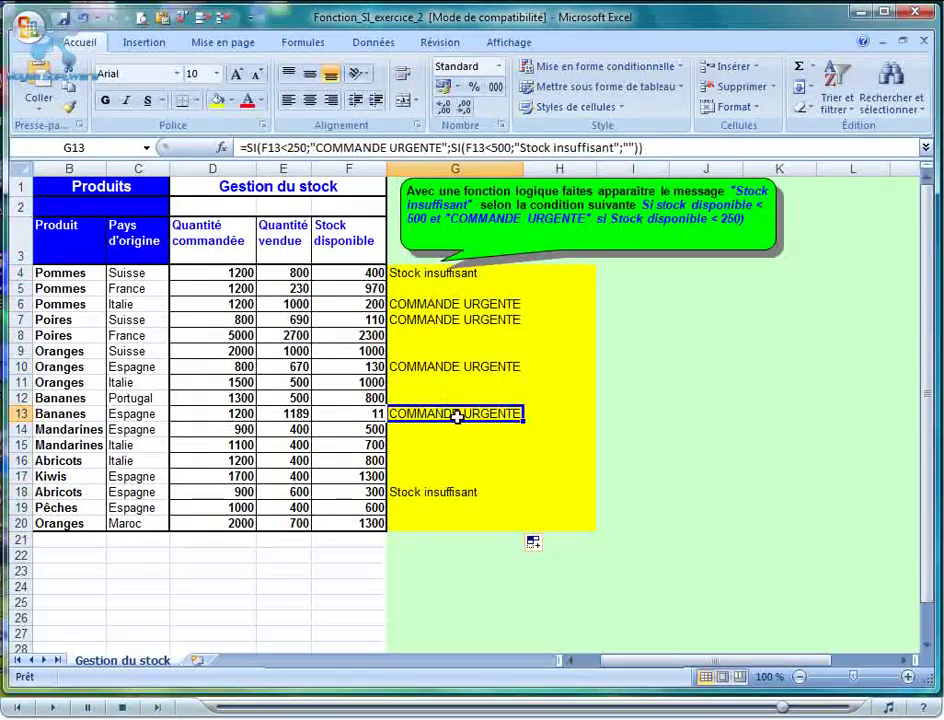
click(350, 304)
click(346, 325)
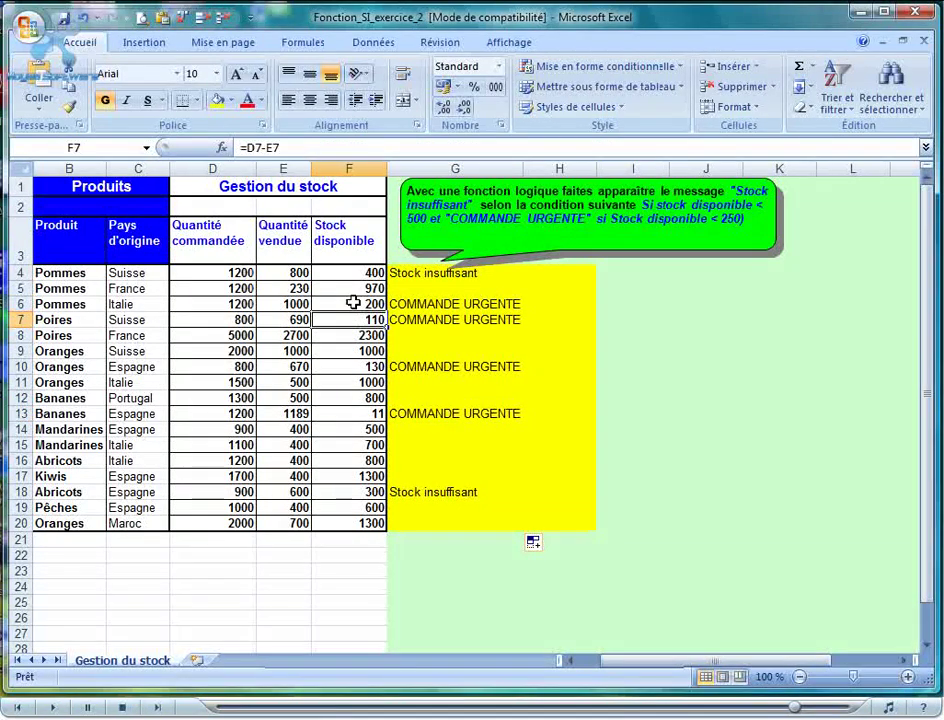
click(354, 302)
click(403, 306)
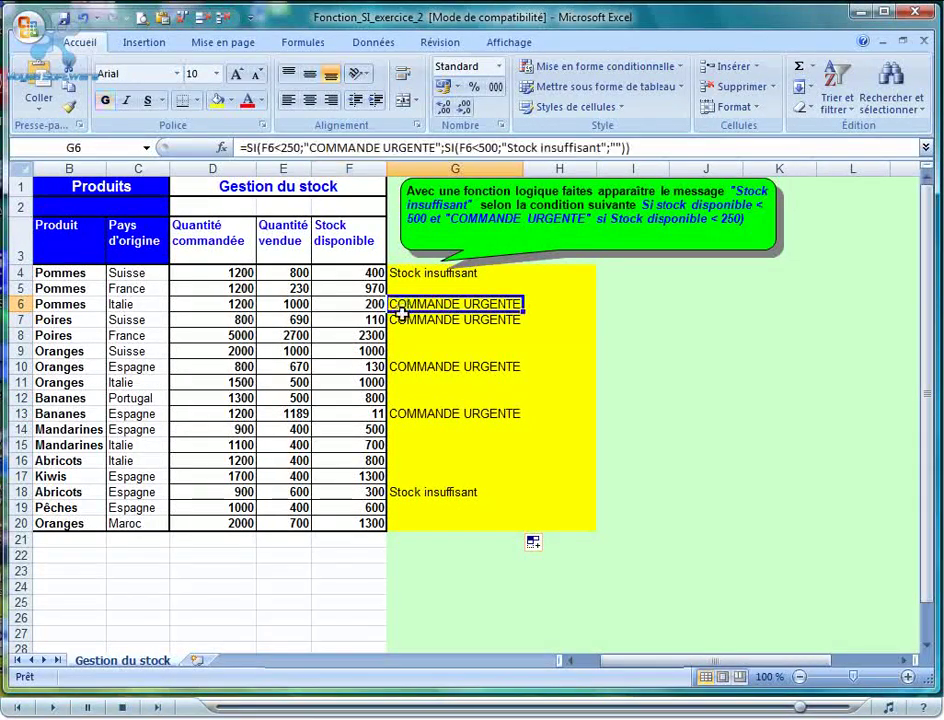
click(400, 320)
click(414, 367)
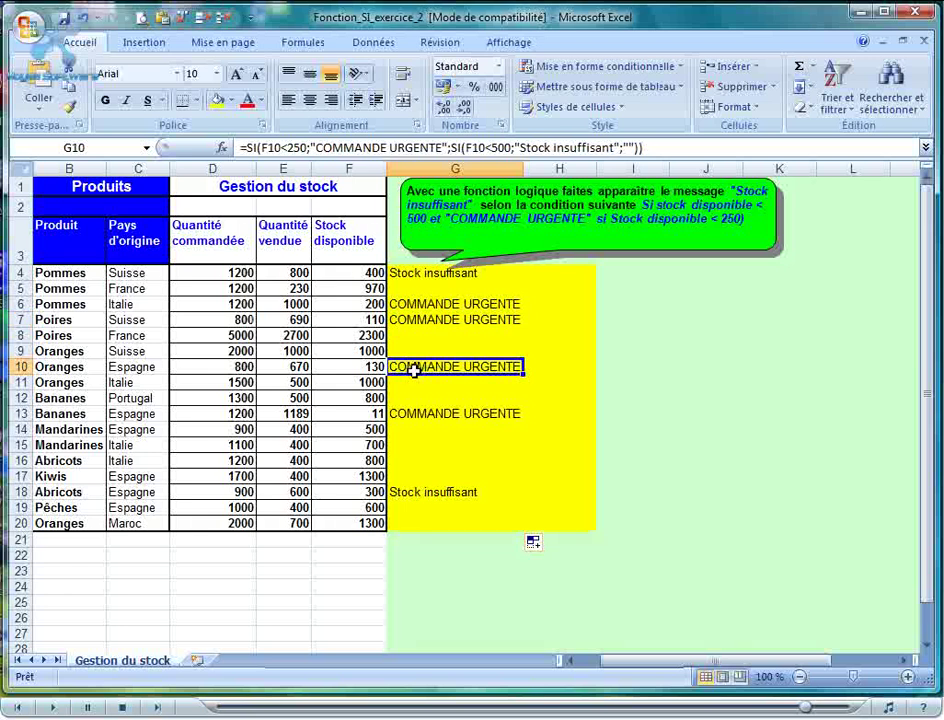
click(414, 413)
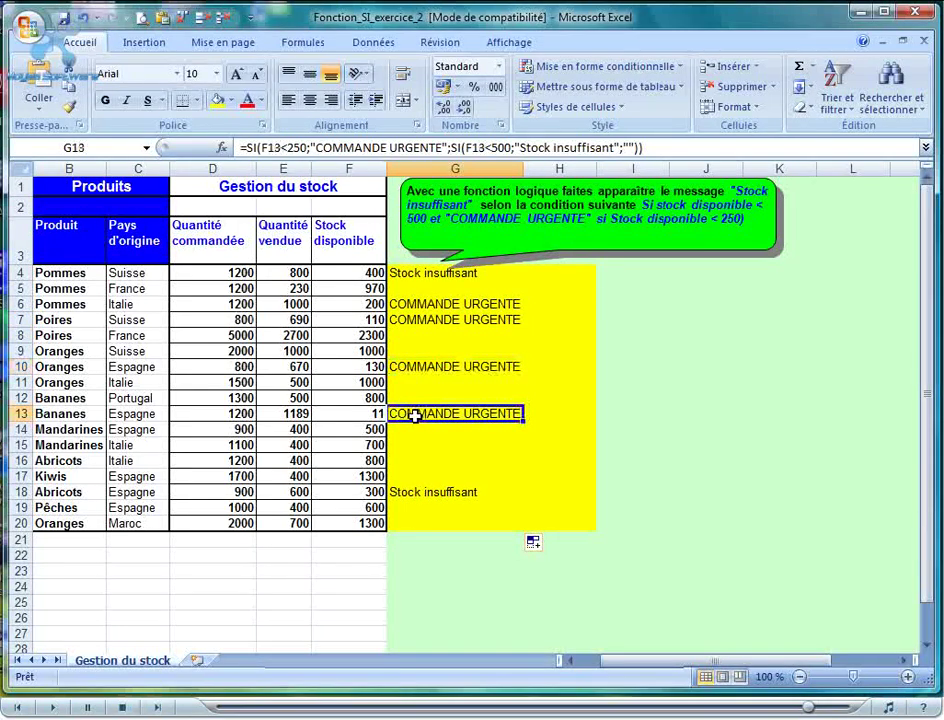
click(413, 491)
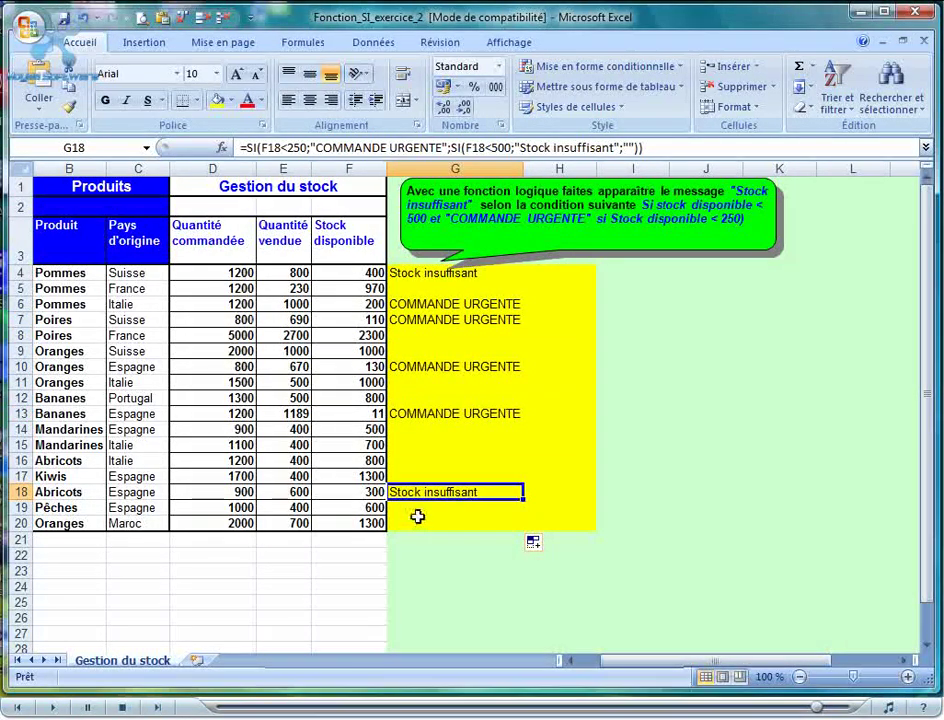
click(413, 522)
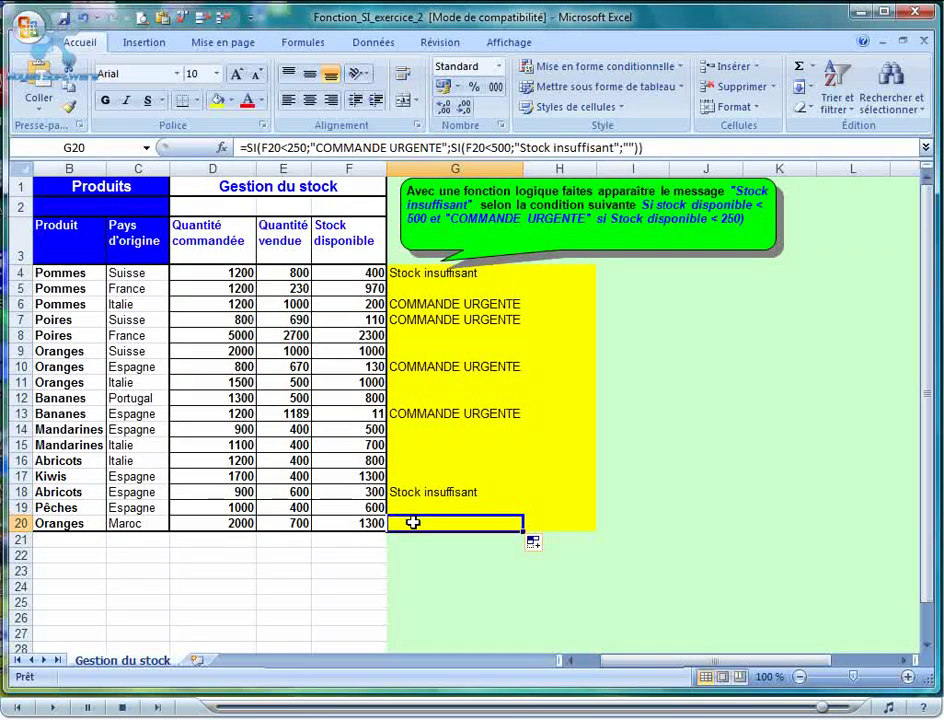